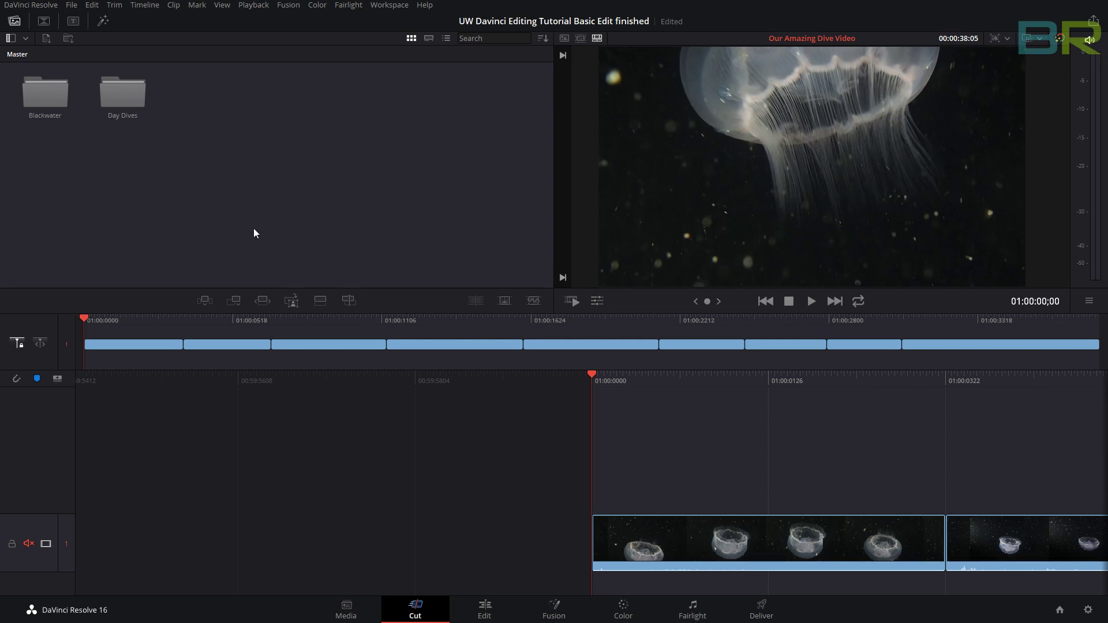
Select the first two jellyfish clips, play back the edit, and save the project
drag(88, 317, 190, 362)
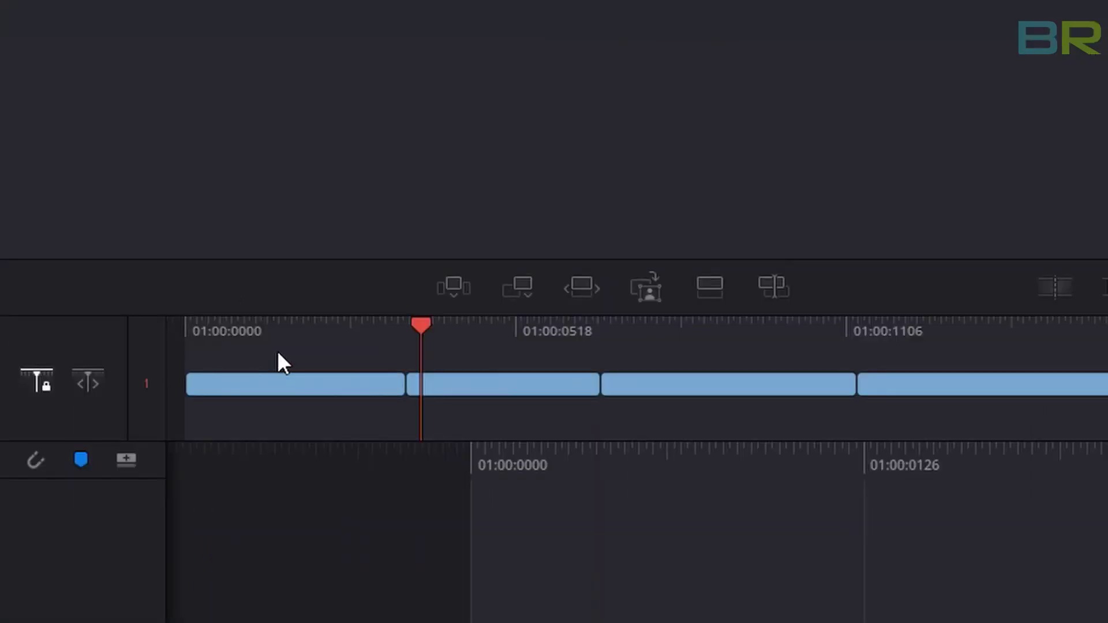
drag(278, 353, 430, 417)
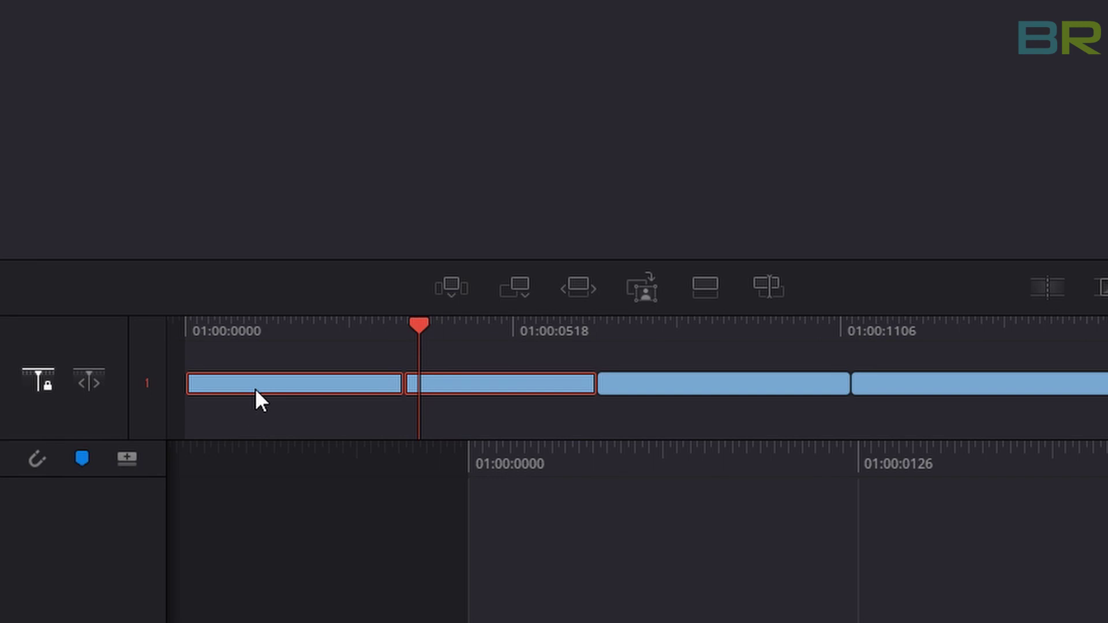
drag(267, 346, 484, 408)
key(space)
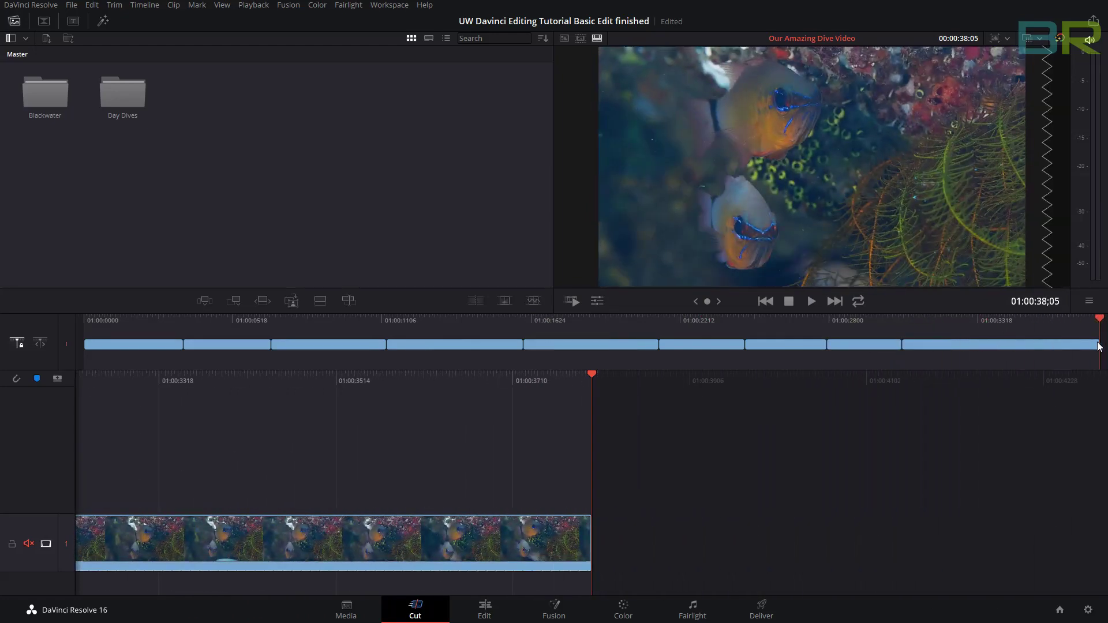
key(ctrl+s)
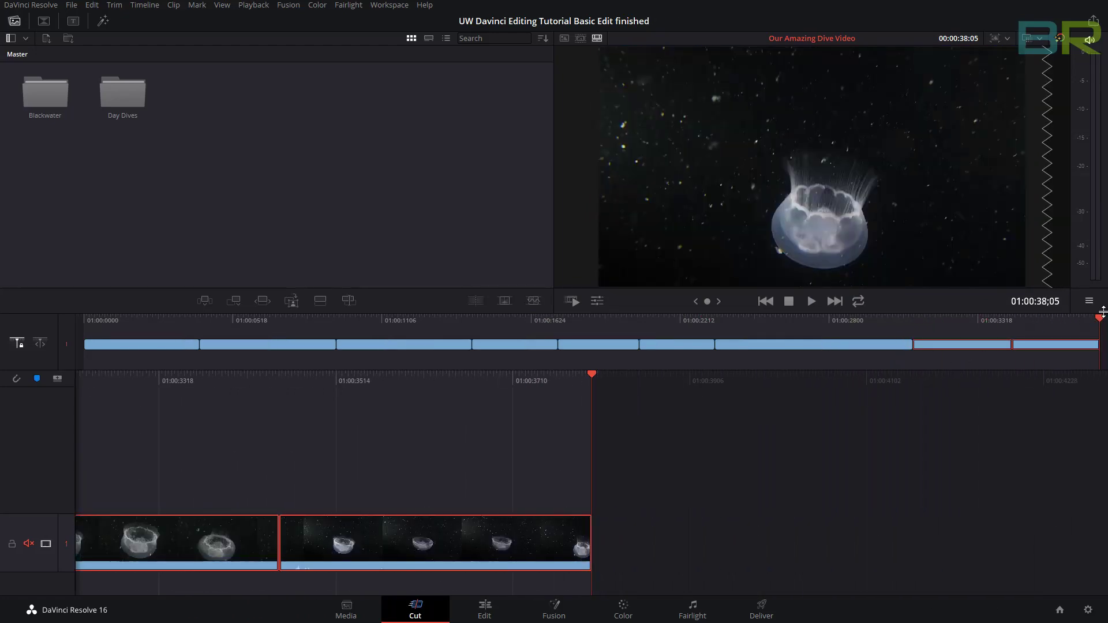
Move the first clip to the end of the timeline, then select the third and fourth clips
drag(1096, 334, 1029, 345)
click(172, 344)
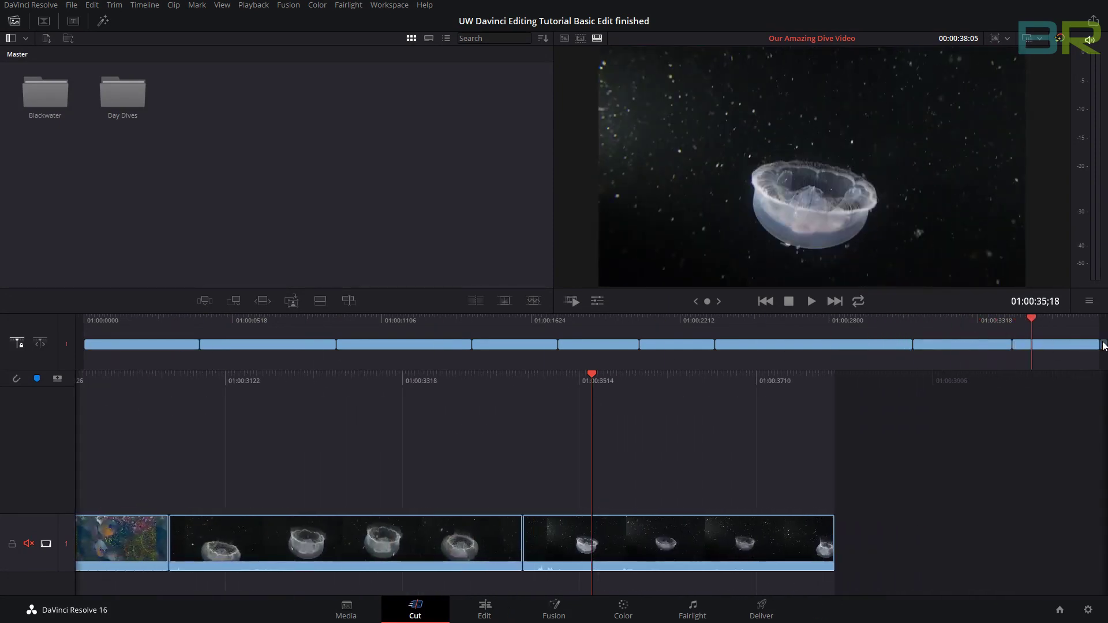
drag(1100, 342, 365, 335)
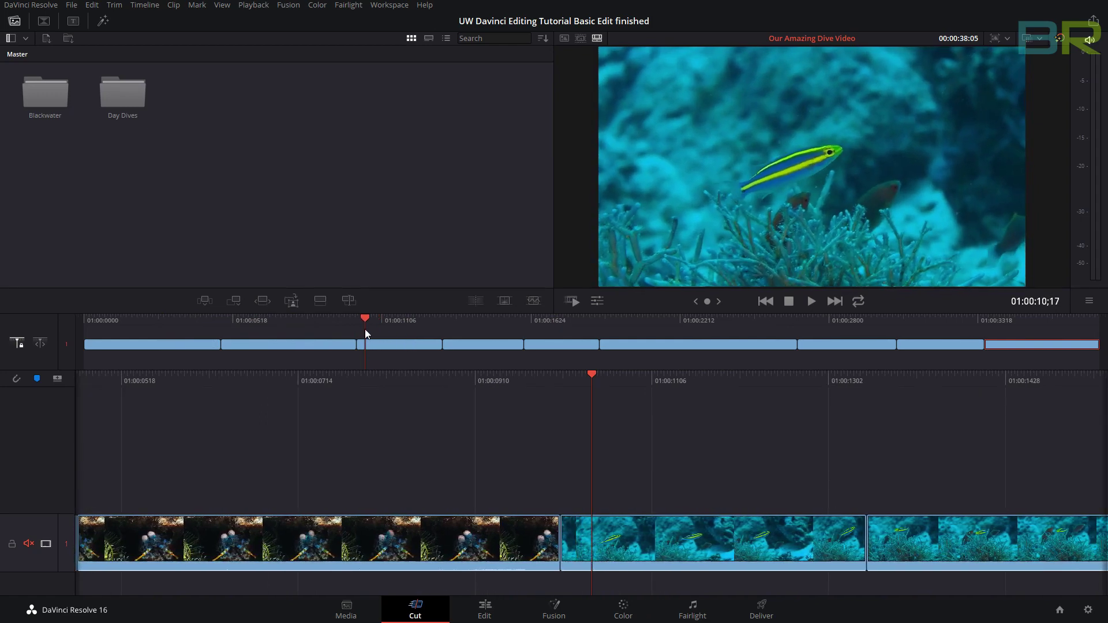
click(386, 343)
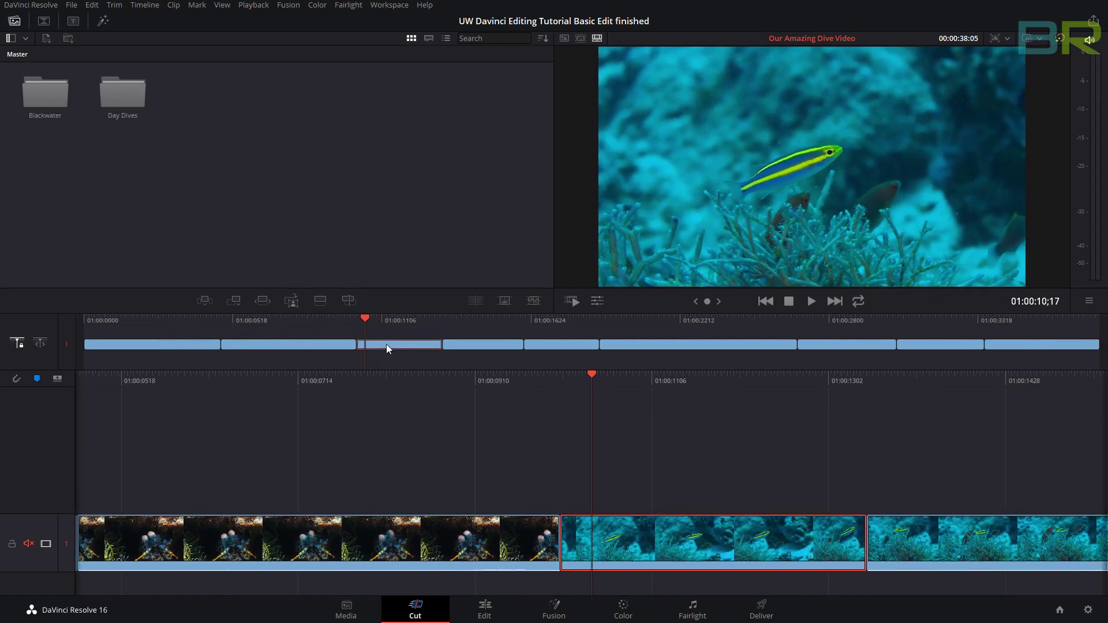
ctrl+click(459, 345)
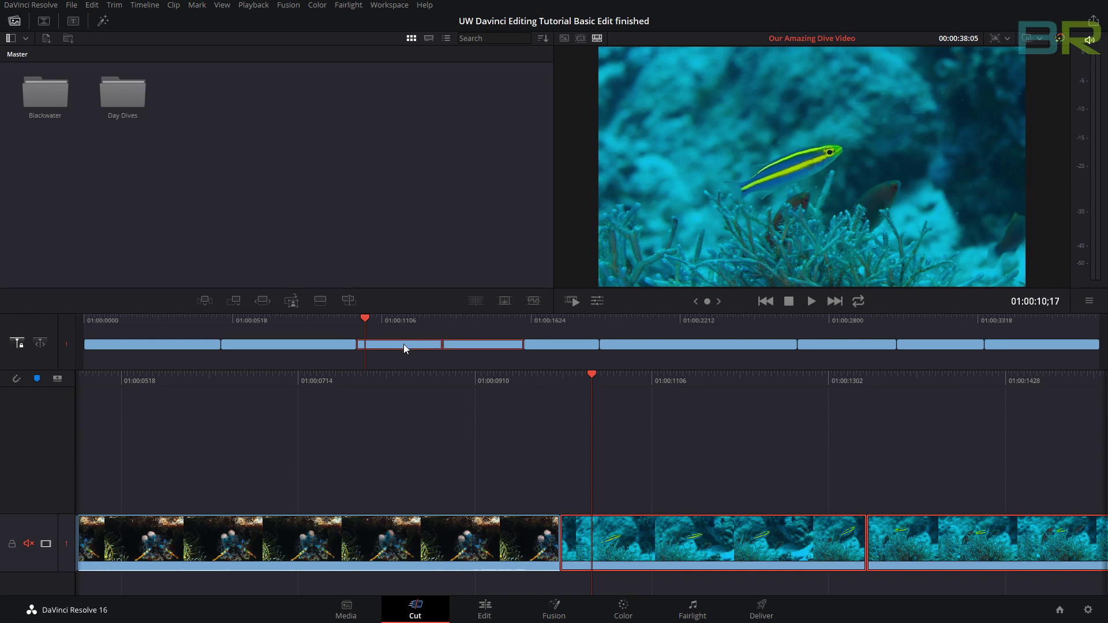
drag(403, 343, 84, 320)
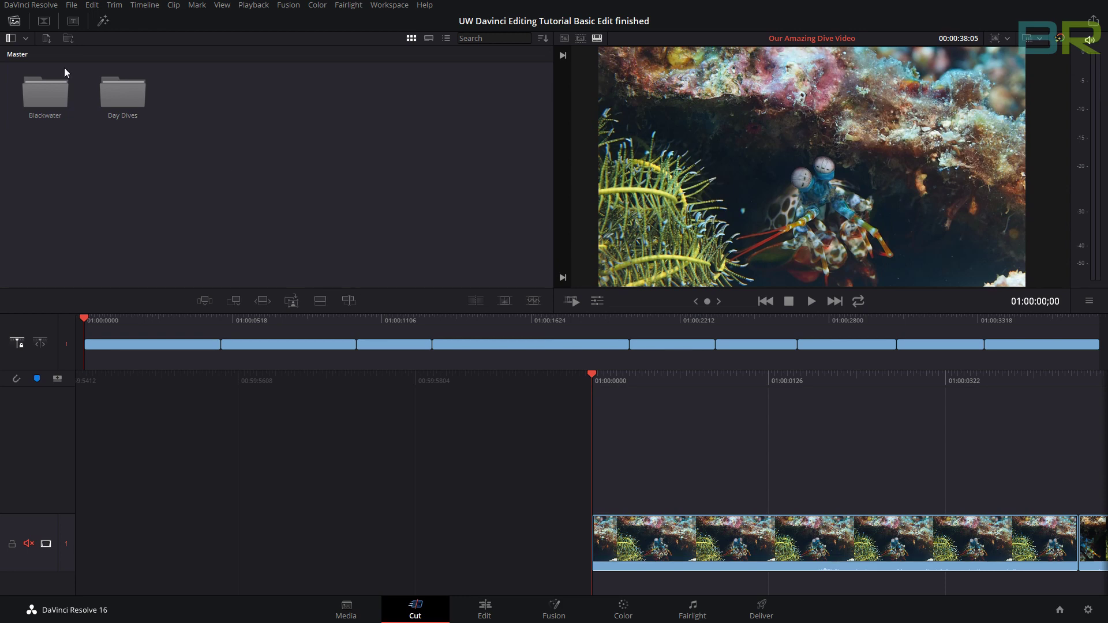
Import the music file into the Media Pool and drop it onto the timeline start
click(13, 23)
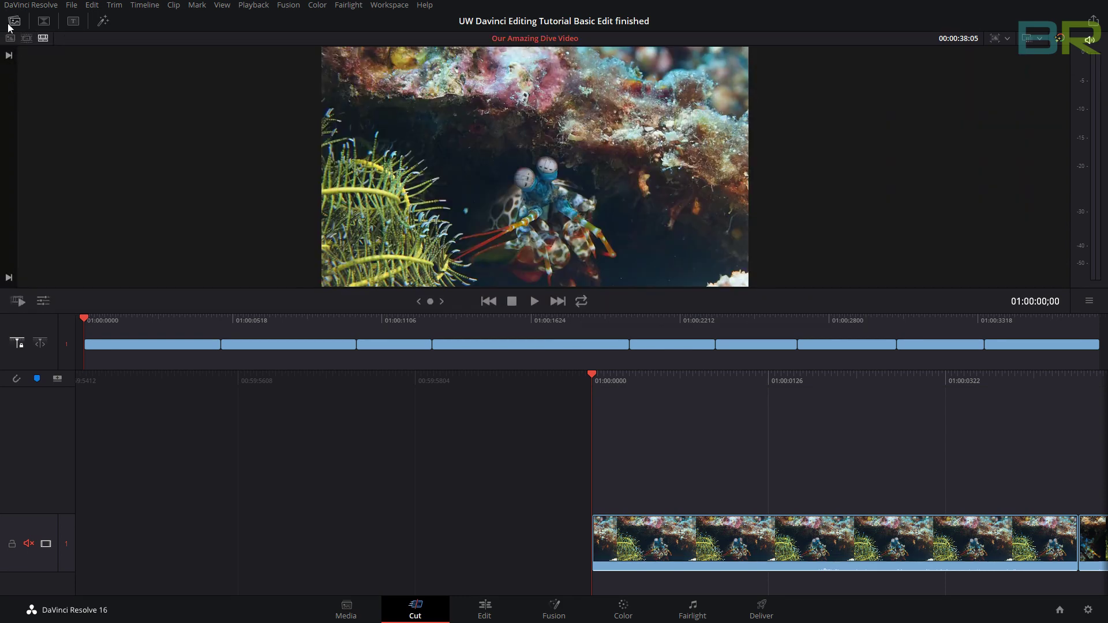
click(13, 23)
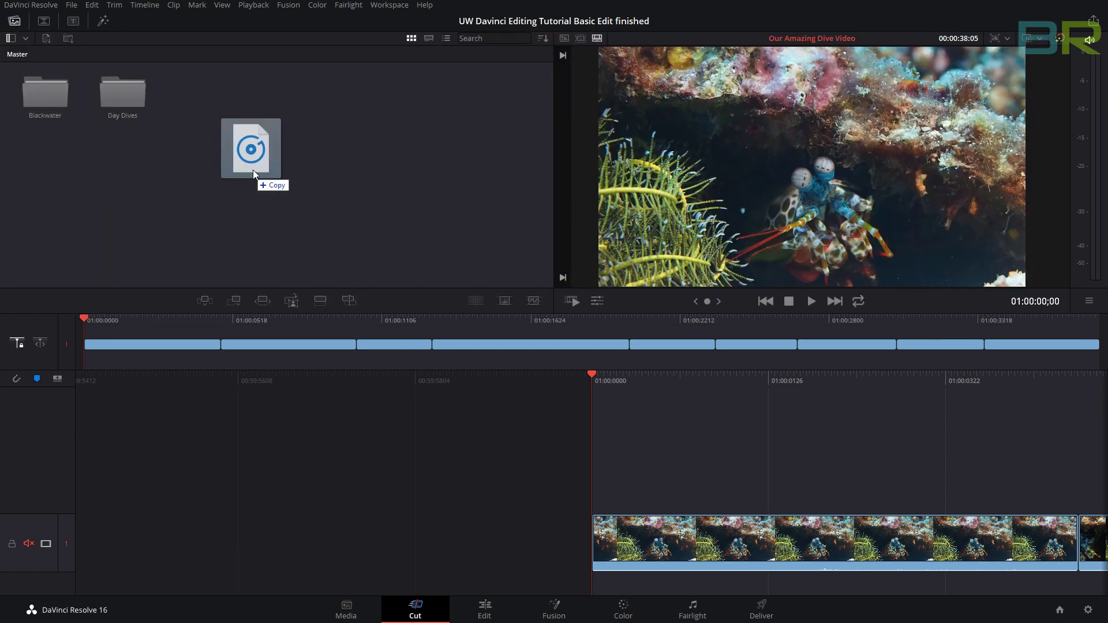
drag(252, 169, 254, 168)
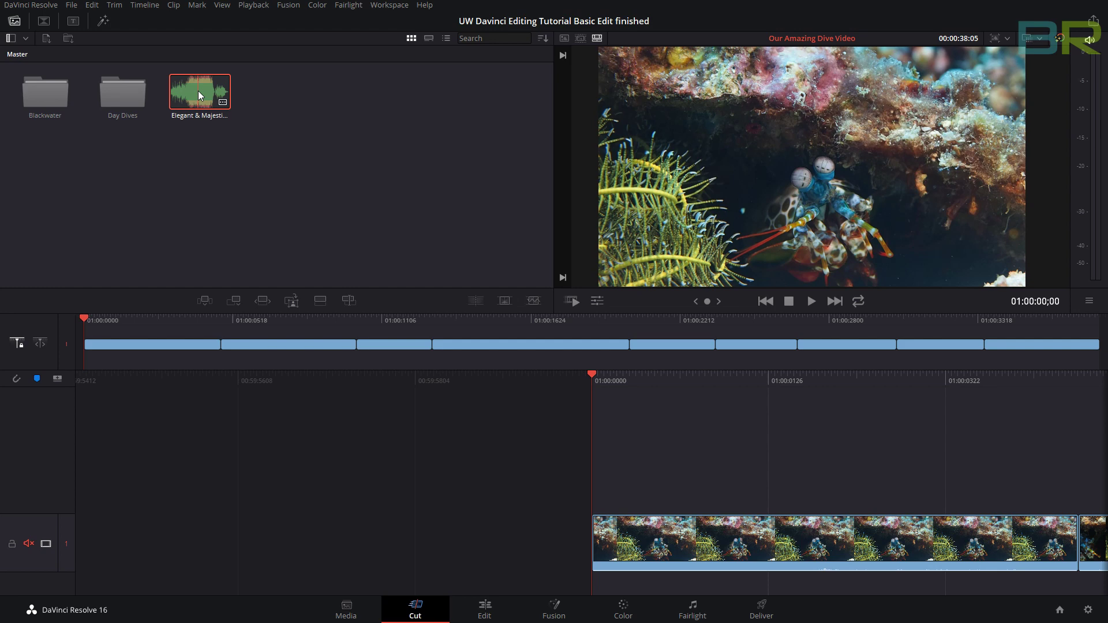
drag(646, 597, 591, 583)
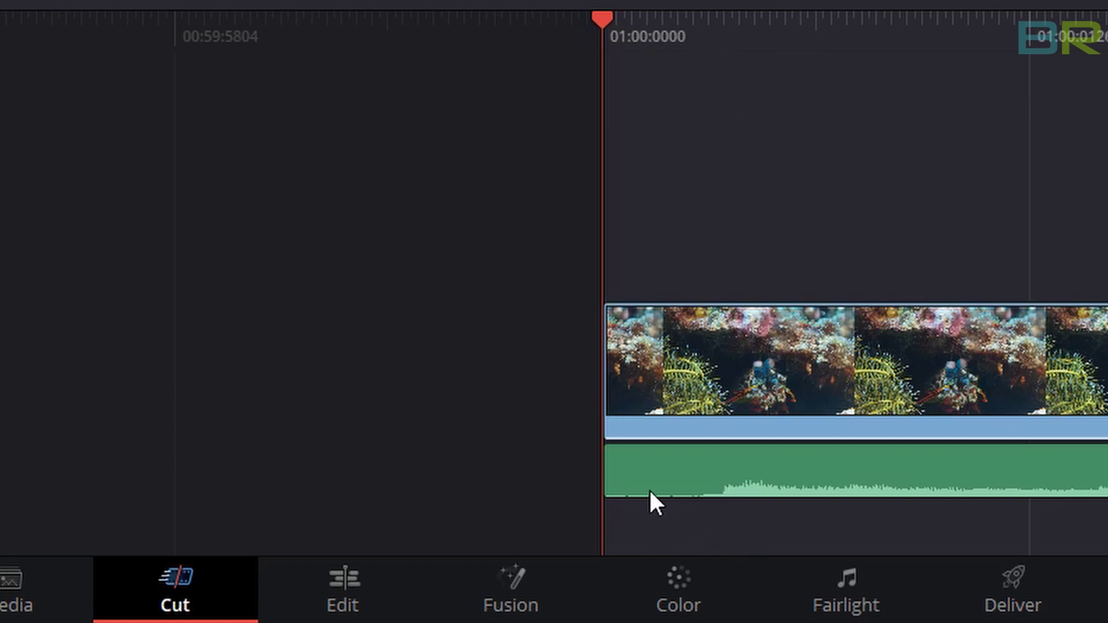
Trim the music's head, slide it to the timeline start, and cut its tail at the video's end
drag(616, 490, 728, 505)
drag(878, 487, 754, 488)
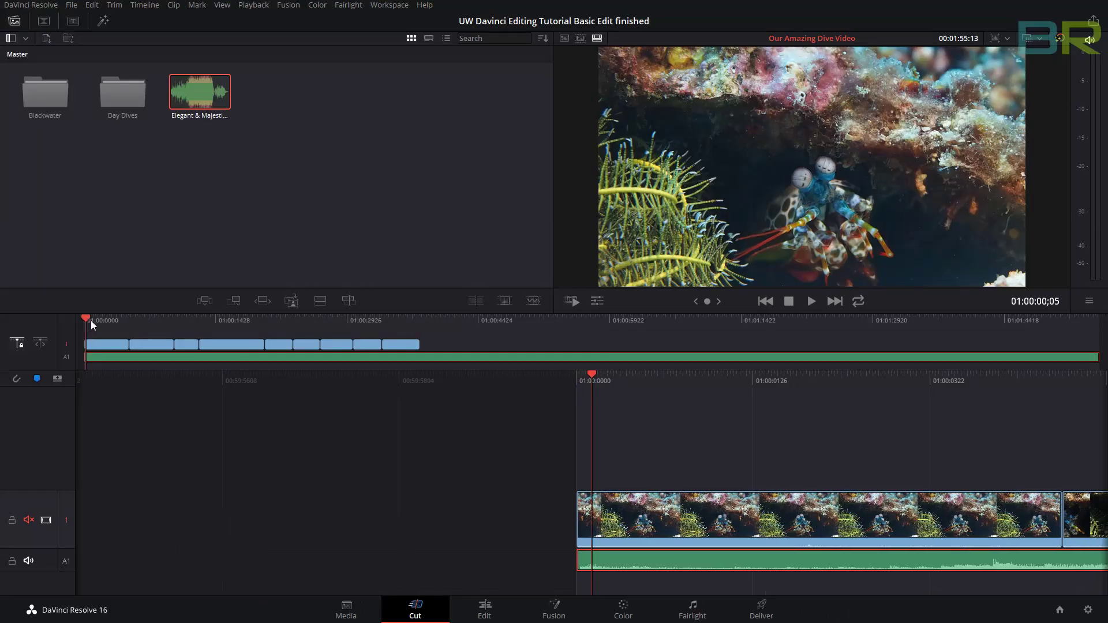
drag(92, 320, 1087, 360)
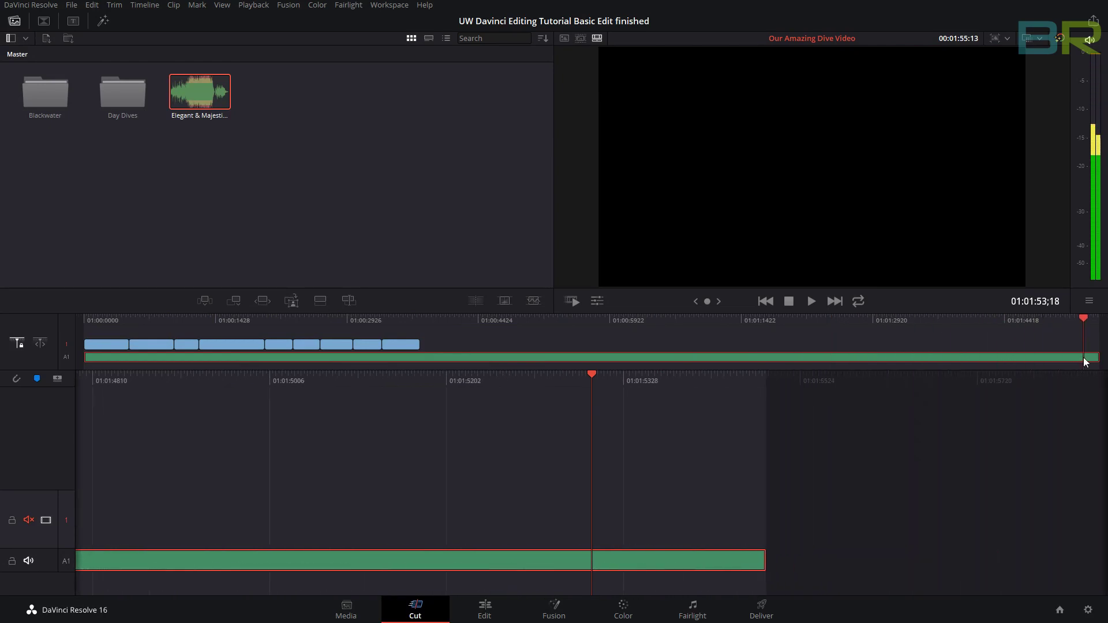
click(762, 559)
drag(761, 560, 988, 557)
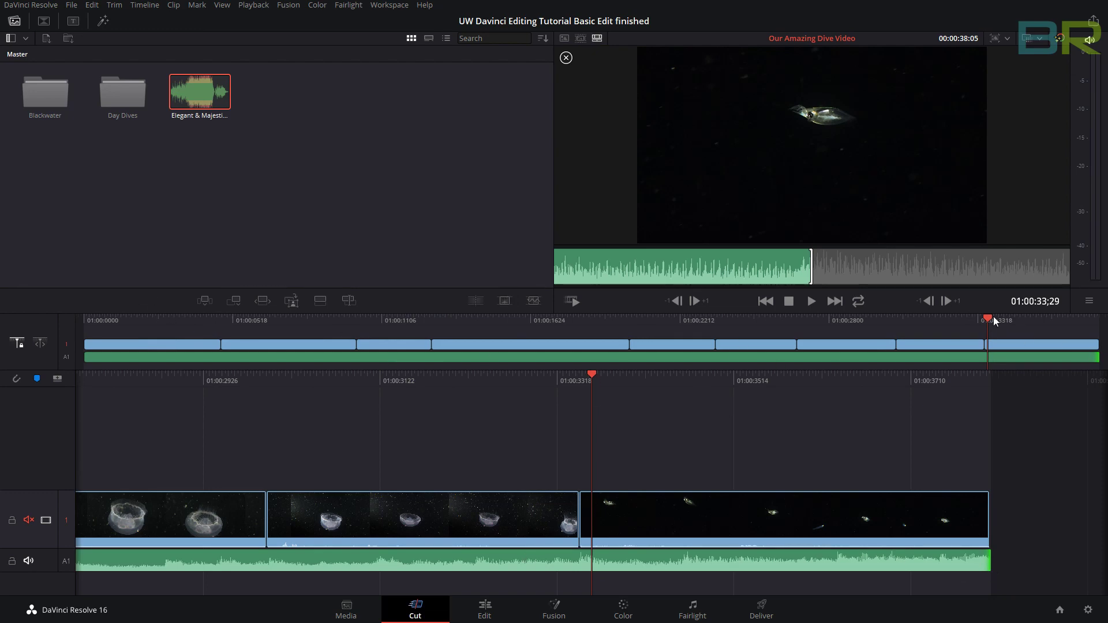
drag(992, 316, 67, 331)
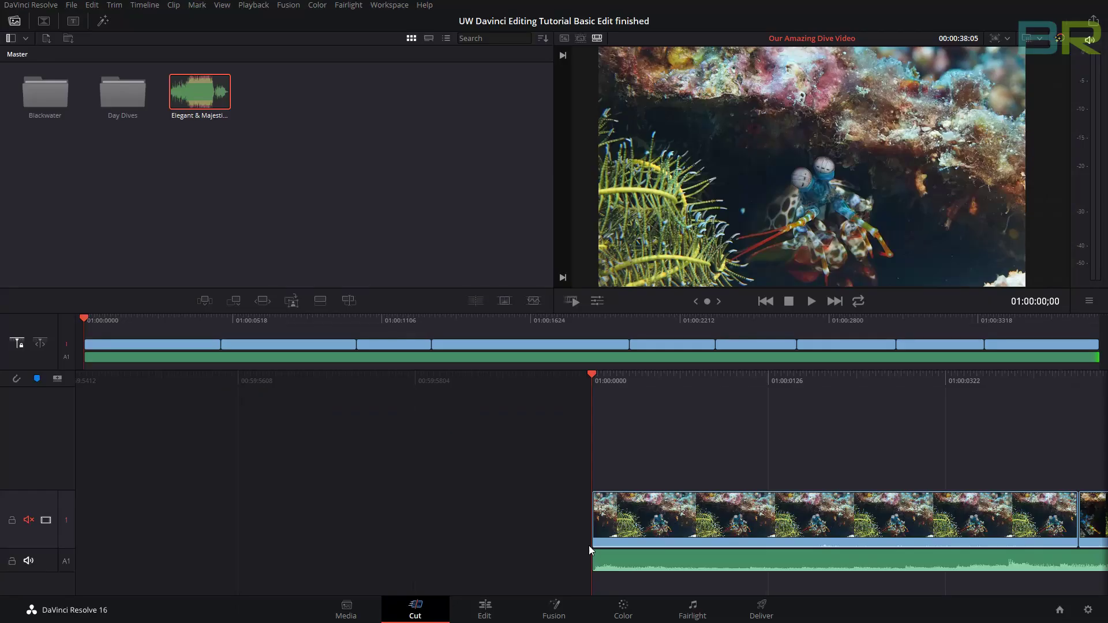
key(space)
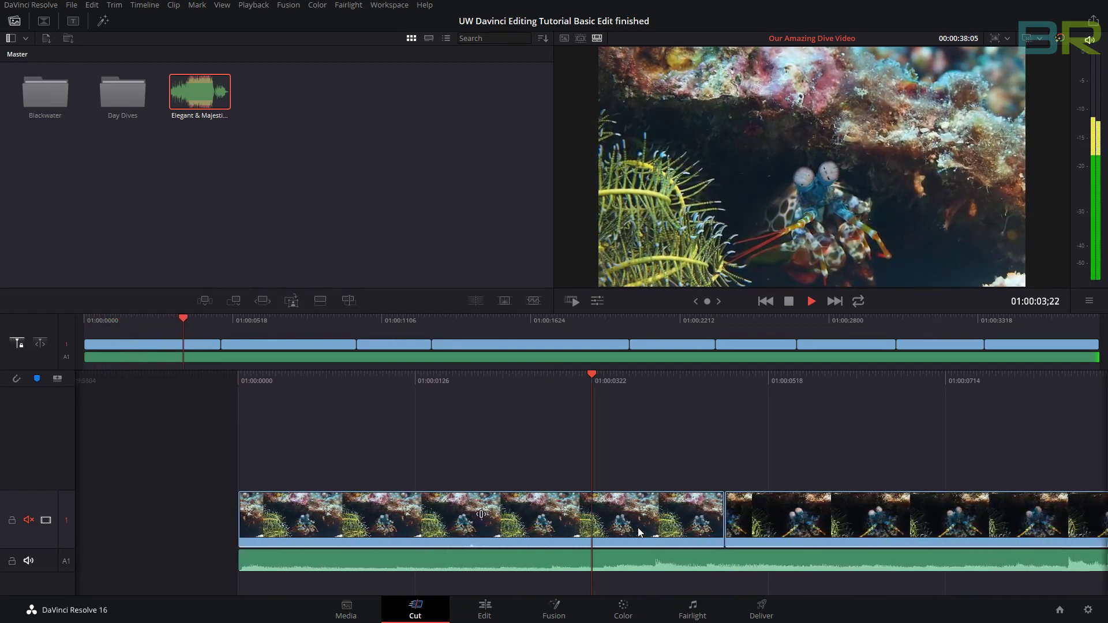
key(space)
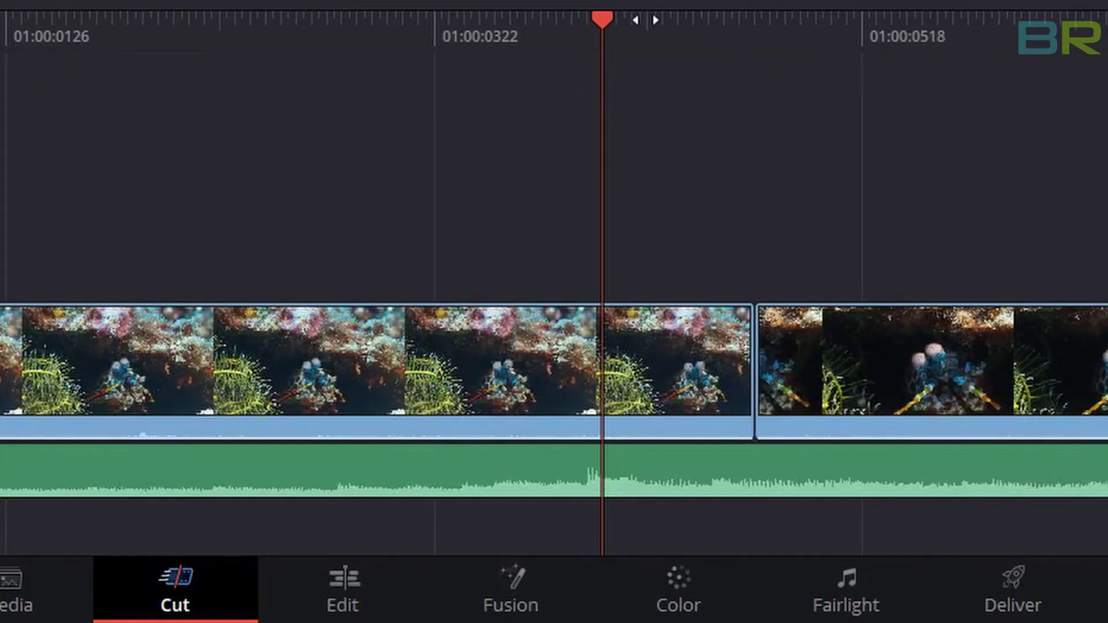
key(Left)
key(Left)
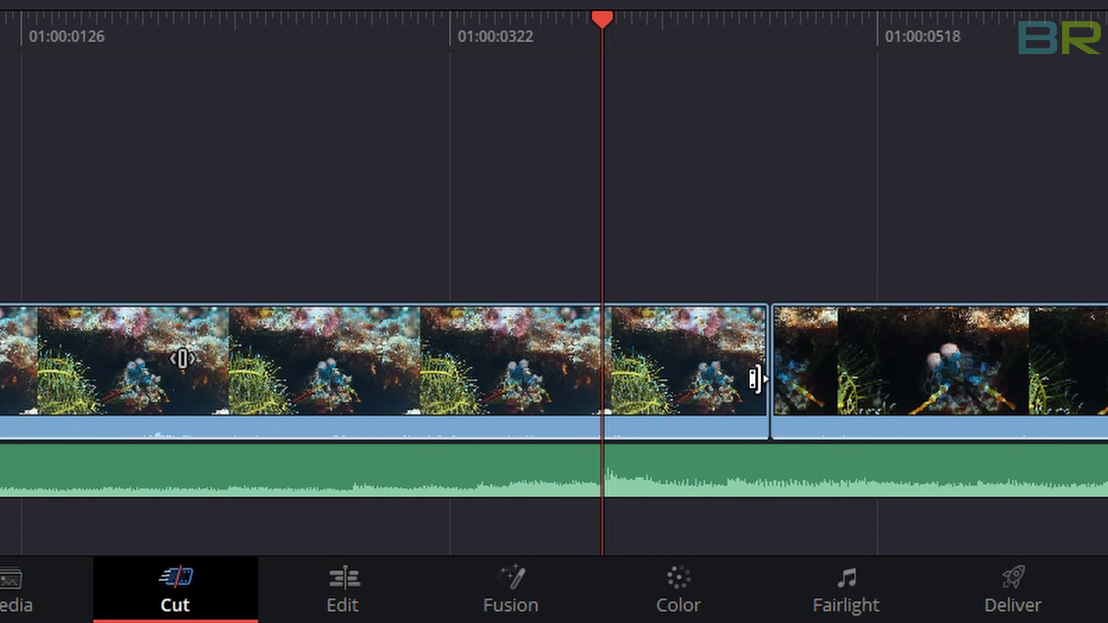
Shorten the opening mantis shrimp clip to end on the beat and review it with J/K/L
drag(750, 375, 580, 388)
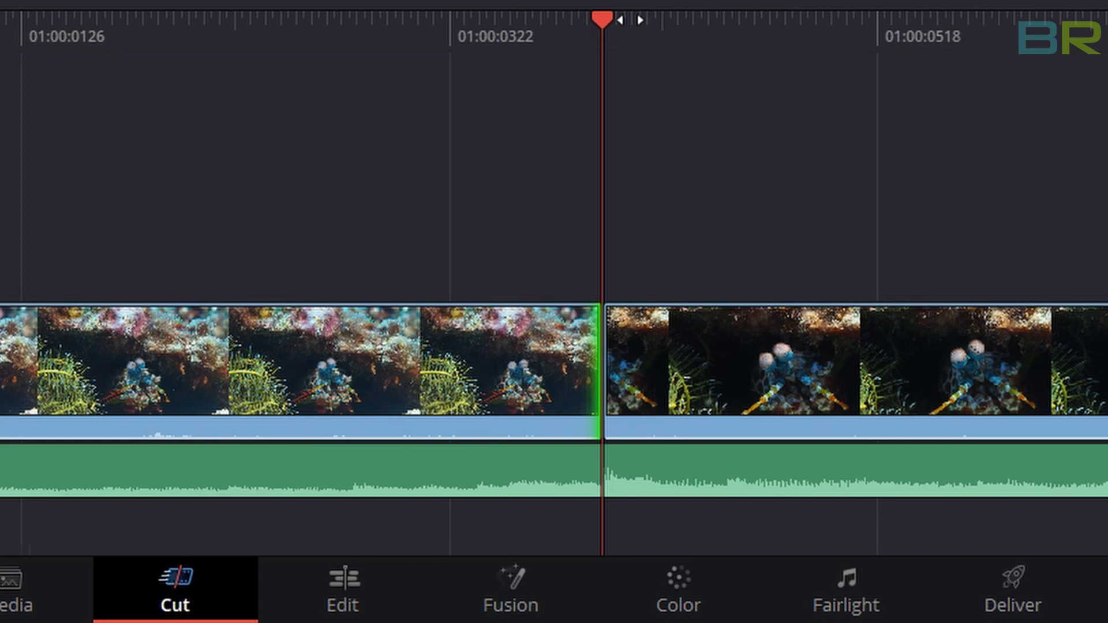
drag(630, 20, 755, 17)
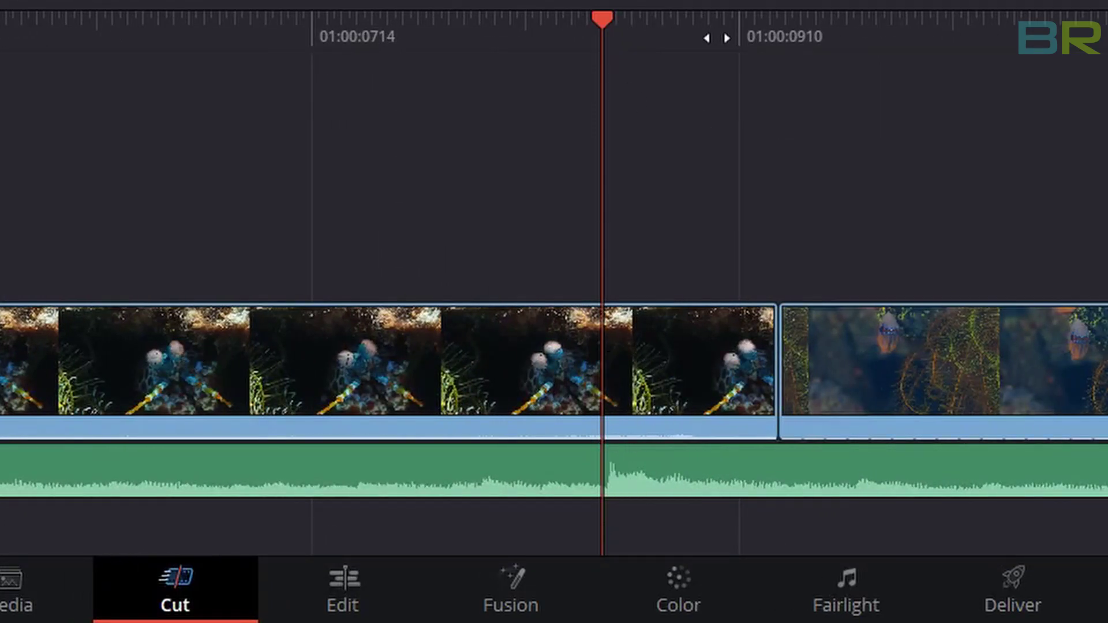
drag(754, 390, 587, 385)
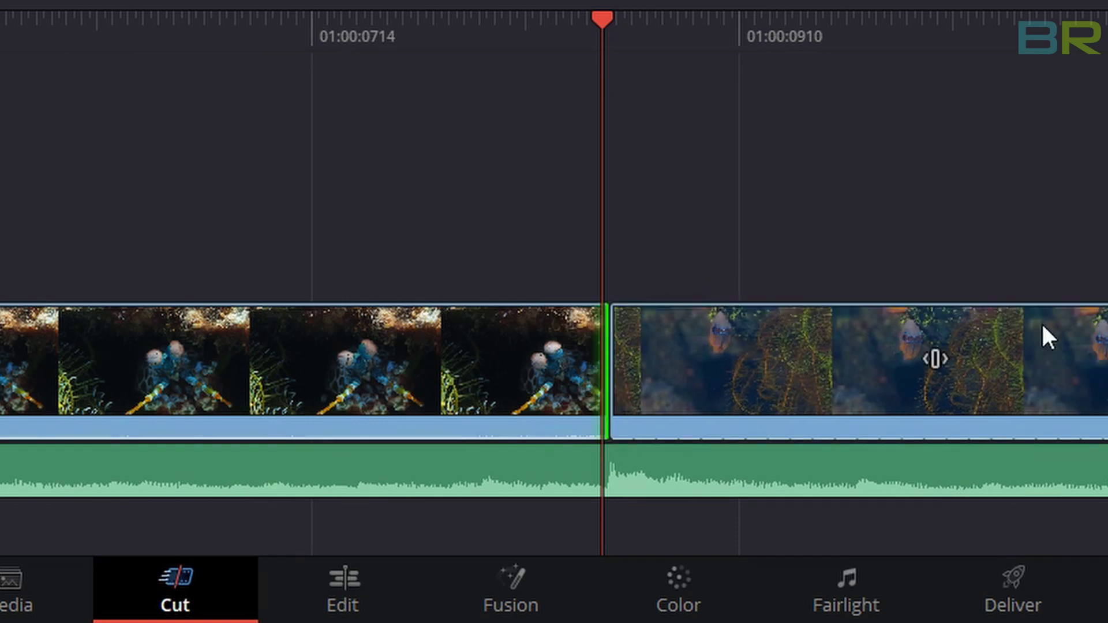
key(space)
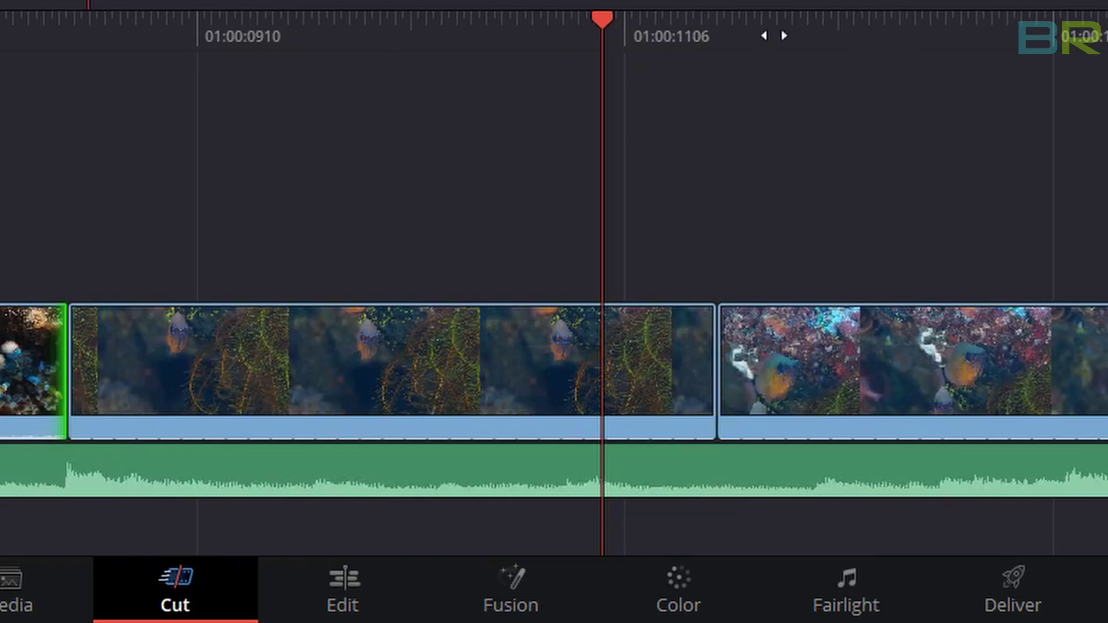
key(j)
key(j)
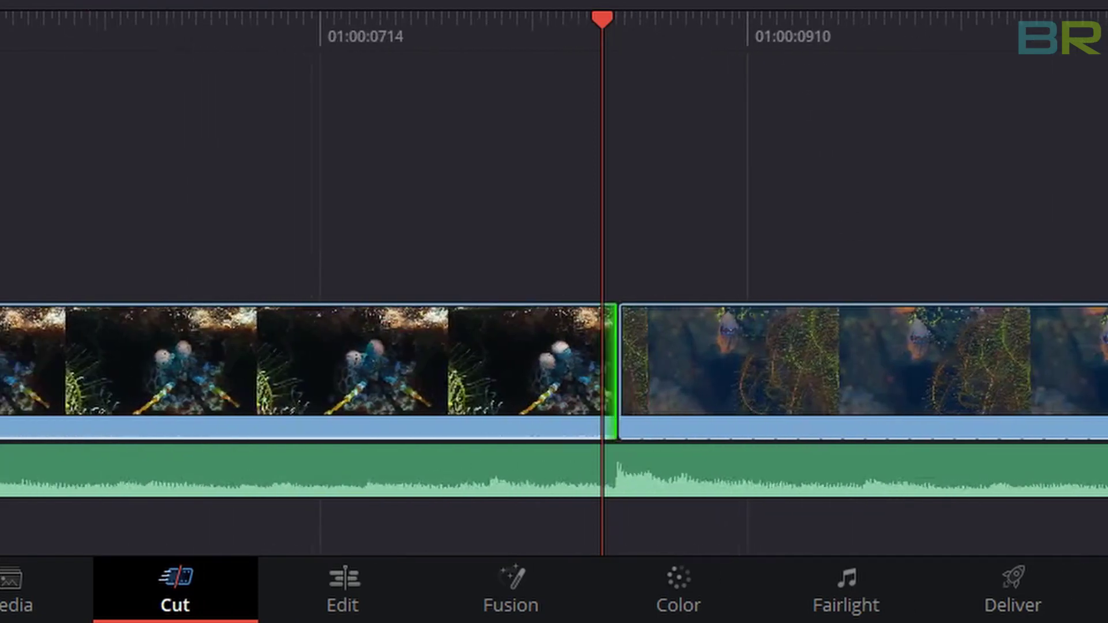
key(l)
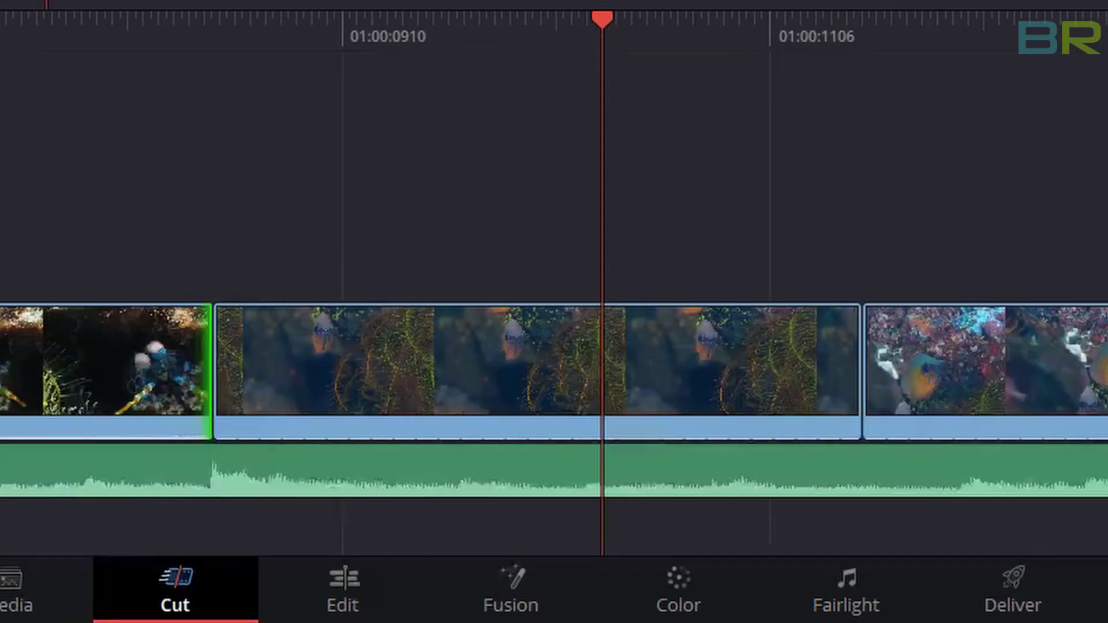
key(k)
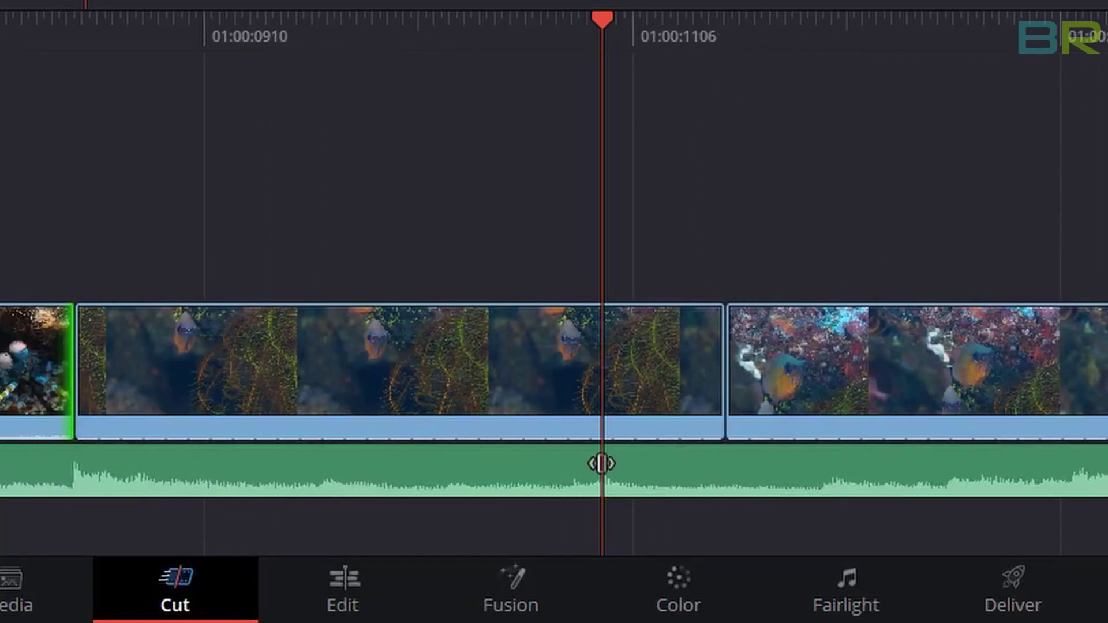
key(j)
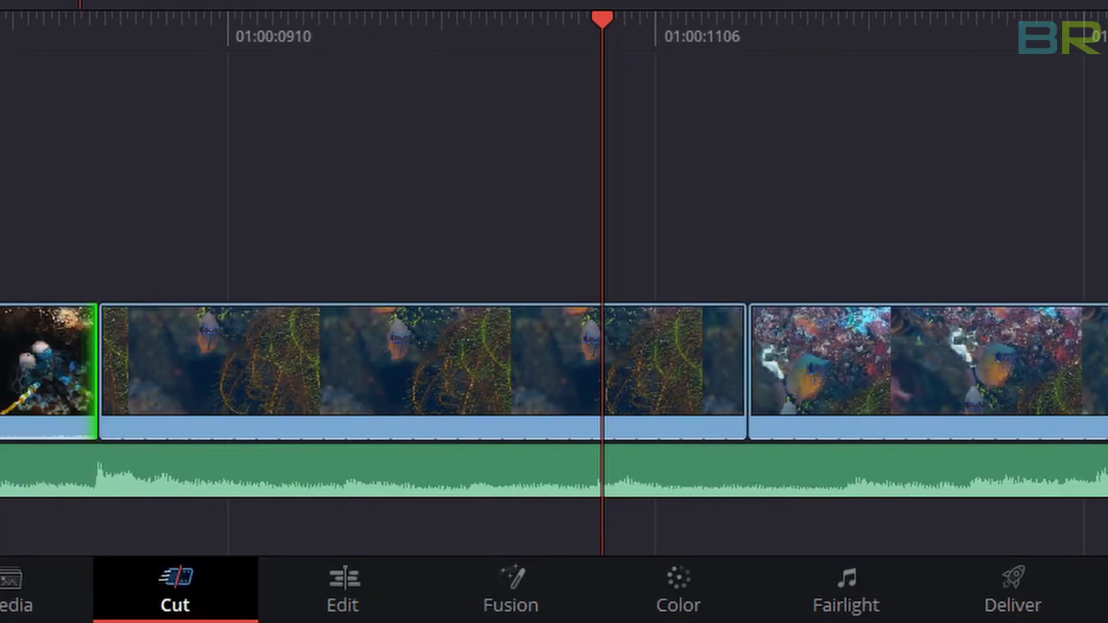
Trim the fish and orange fish clips so their cuts land on the next beats
click(734, 335)
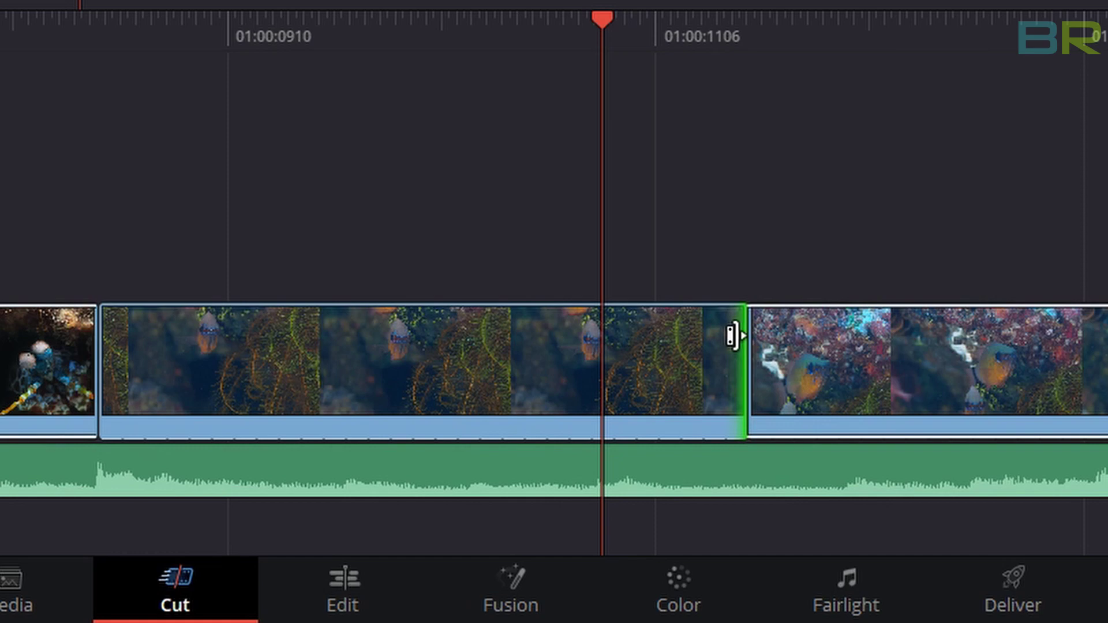
drag(733, 336, 591, 375)
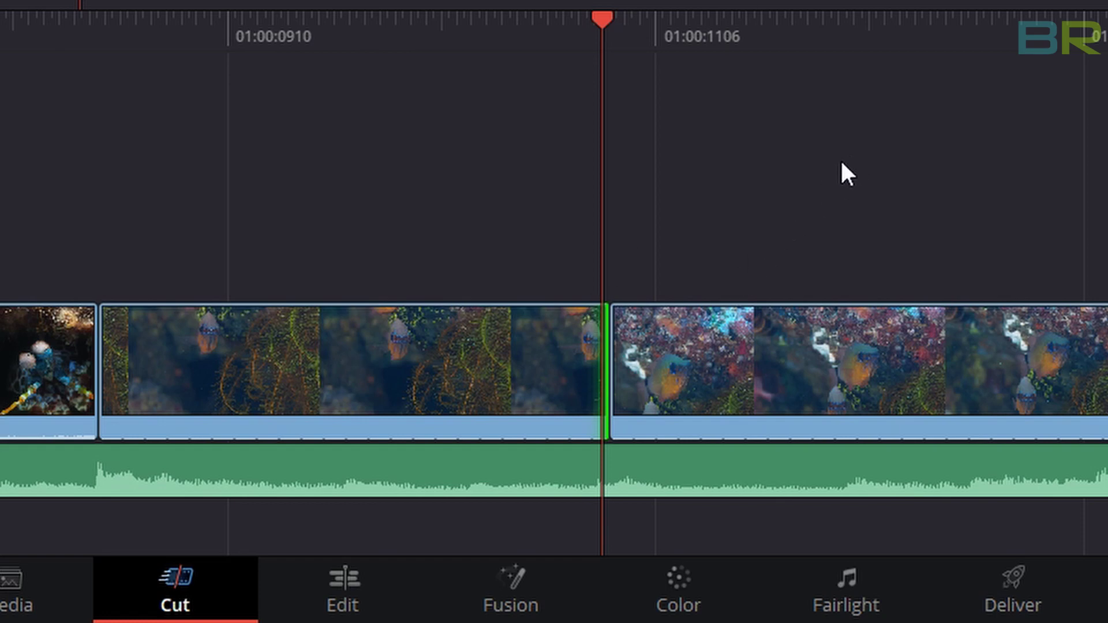
key(space)
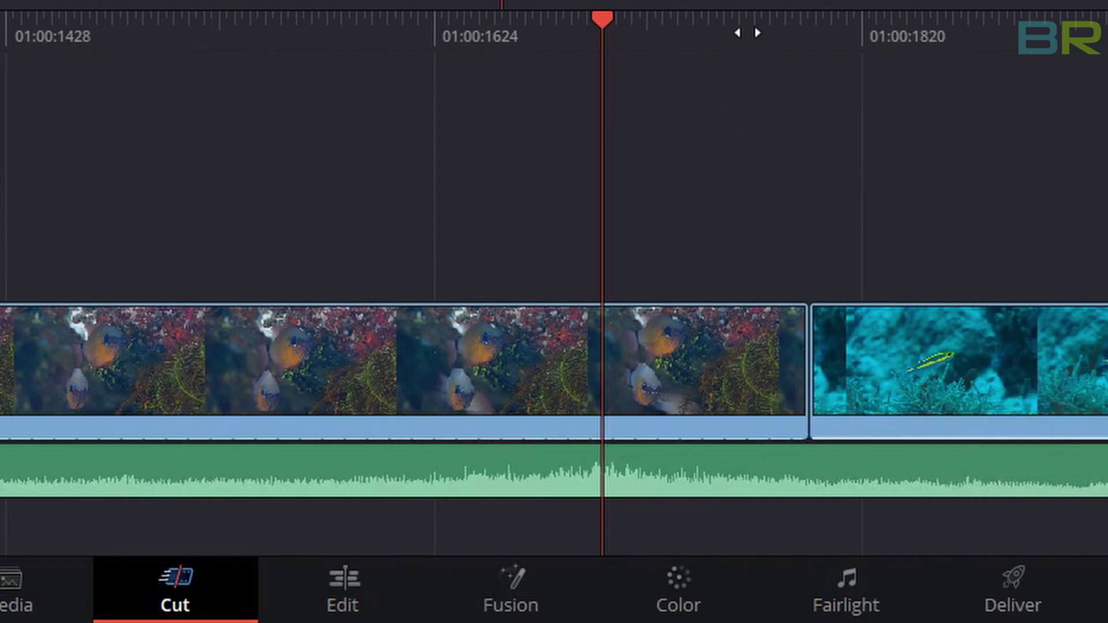
drag(748, 33, 750, 33)
drag(801, 359, 583, 409)
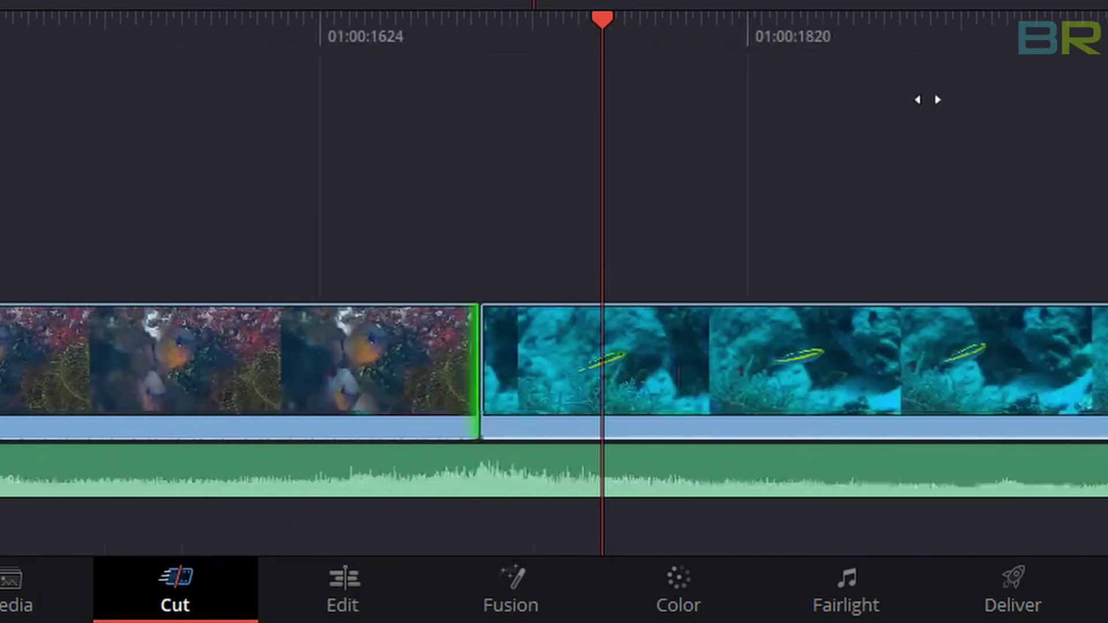
Align the yellow fish, jellyfish and last-clip cuts to beats, and end the music with the last clip
drag(841, 374, 590, 409)
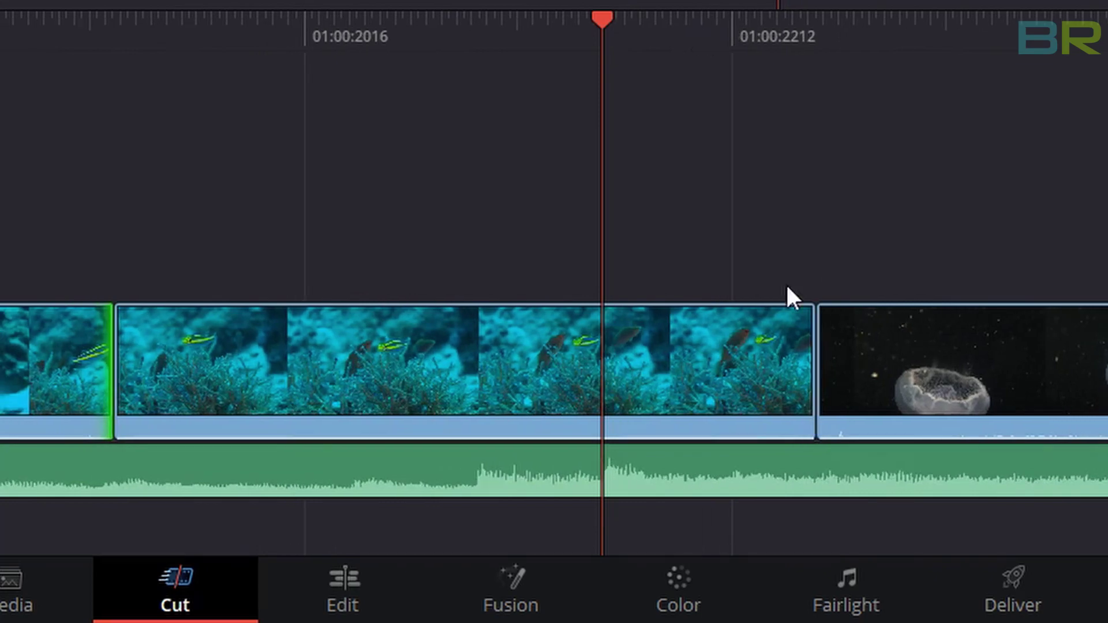
drag(812, 369, 600, 412)
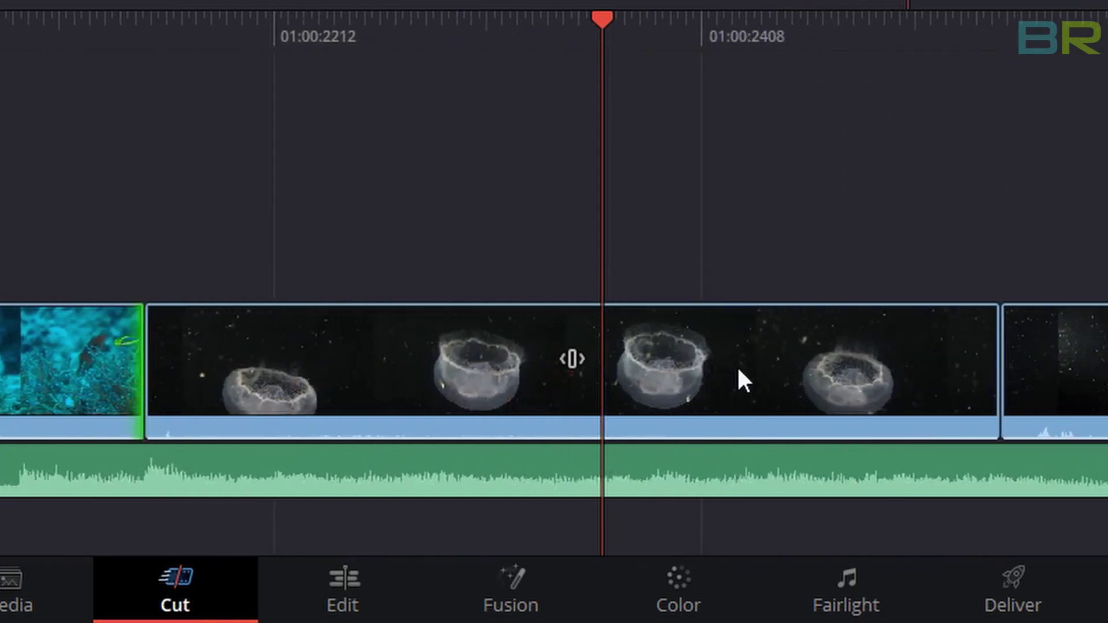
drag(433, 374, 589, 396)
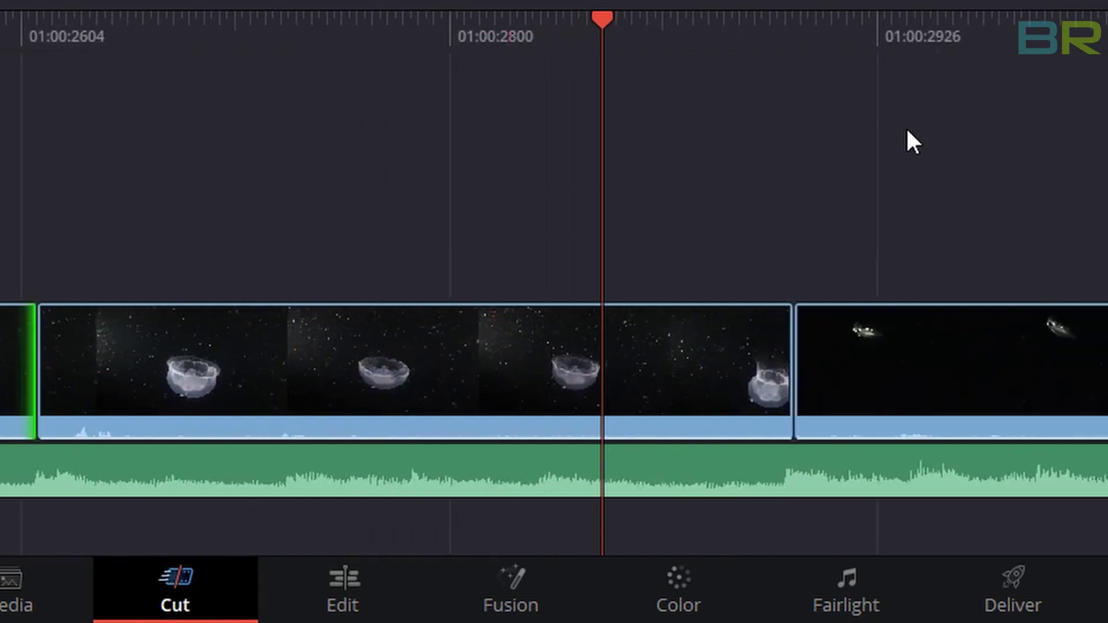
drag(356, 355, 593, 396)
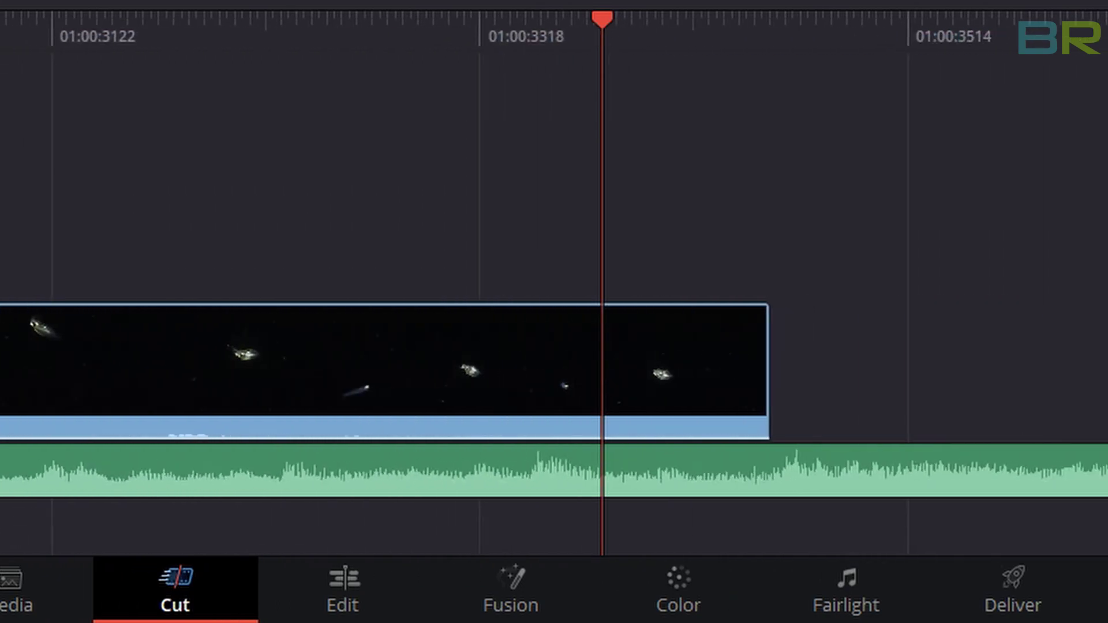
drag(414, 60, 624, 101)
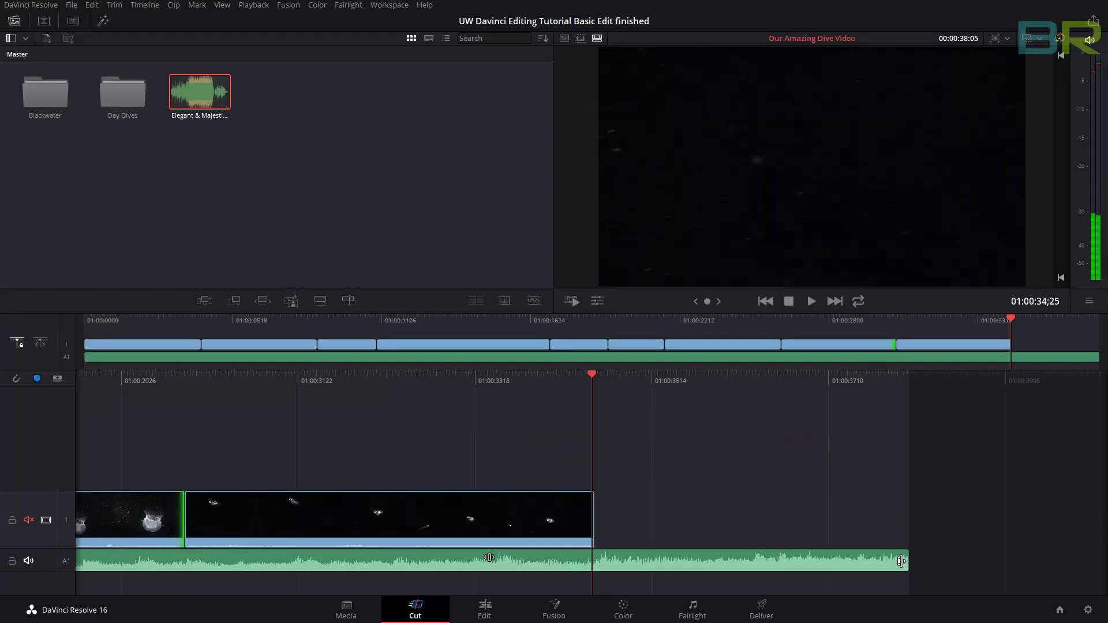
drag(901, 561, 589, 577)
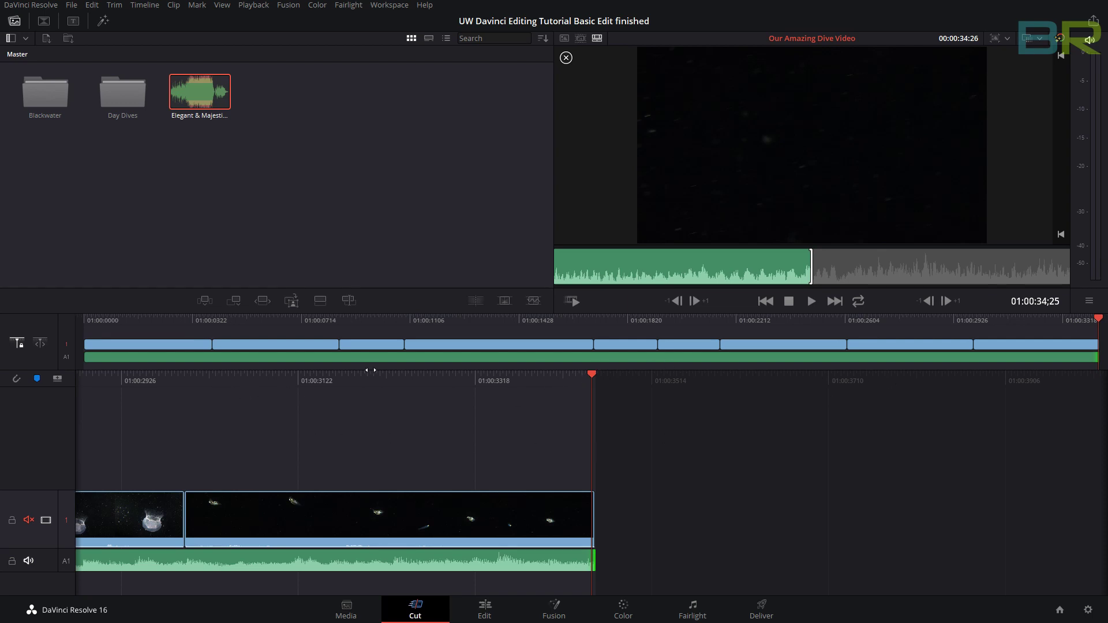
key(Right)
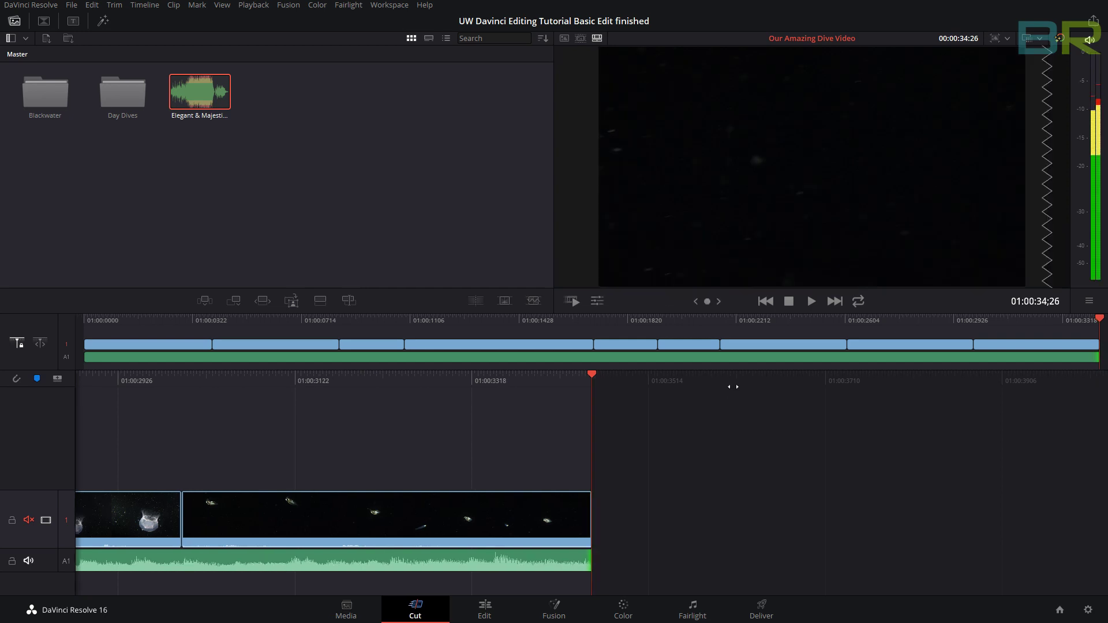